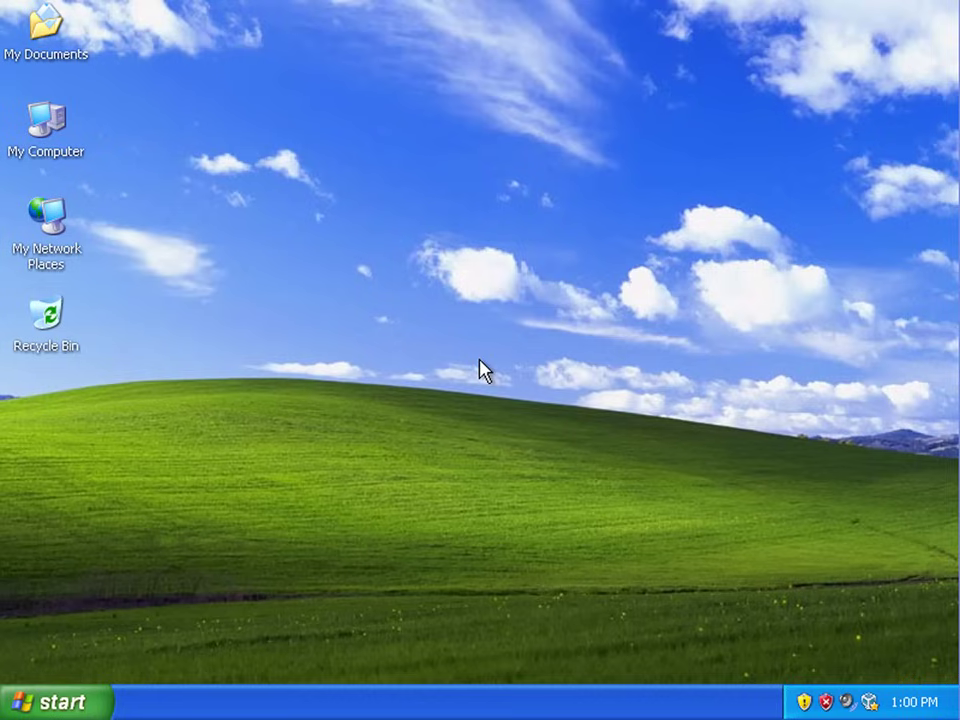
# Step: Open Display Properties from the desktop's right-click menu and go to the Desktop tab
pyautogui.rightClick(393, 334)
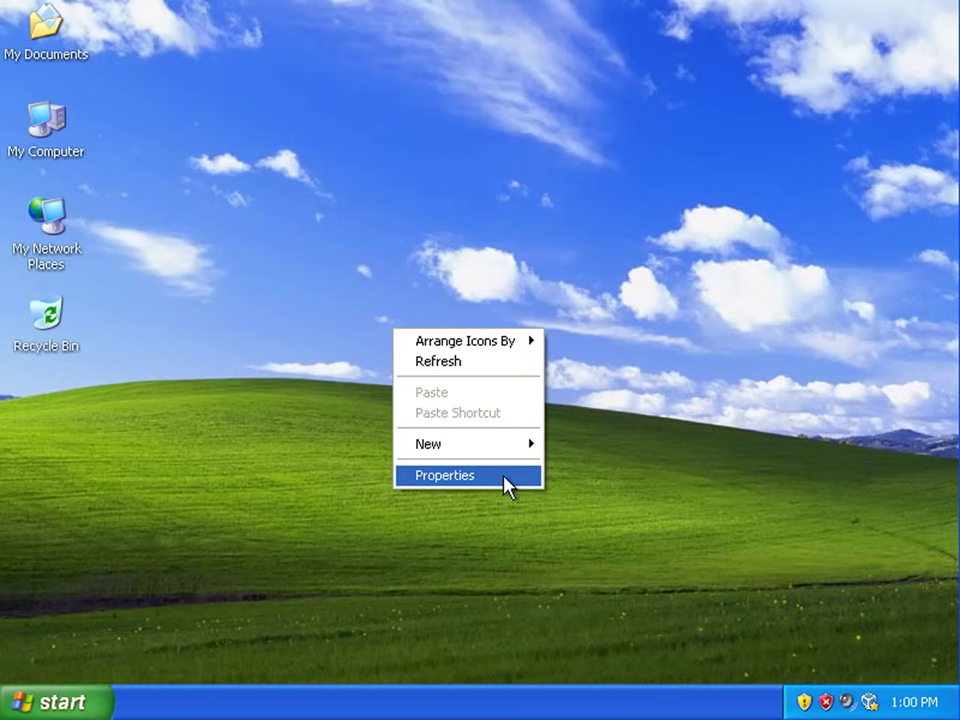
pyautogui.click(505, 475)
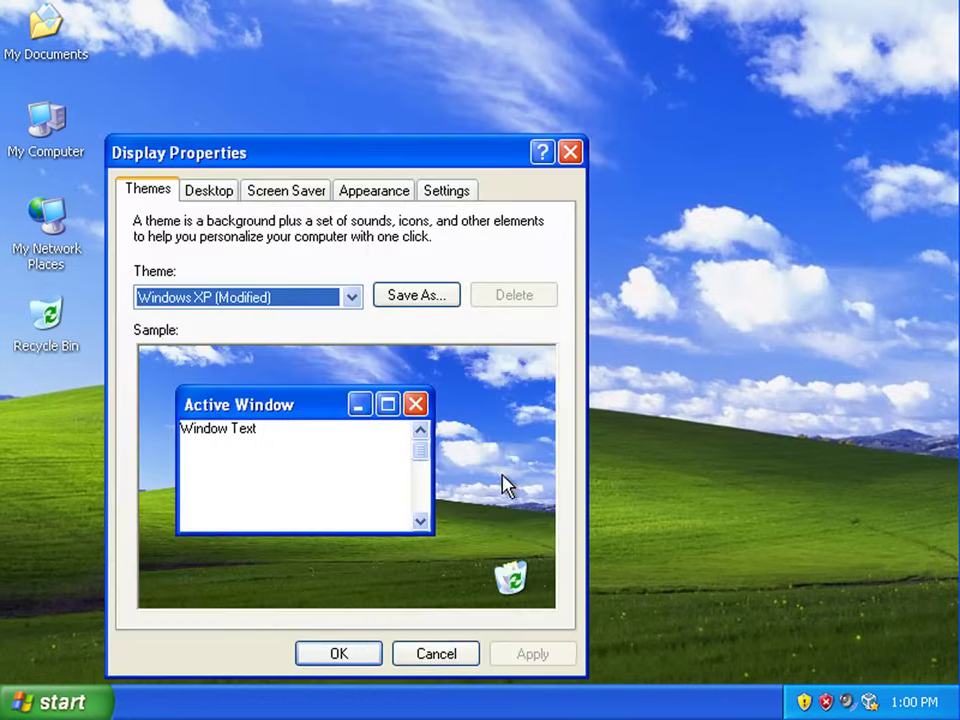
pyautogui.moveTo(382, 162); pyautogui.dragTo(498, 117)
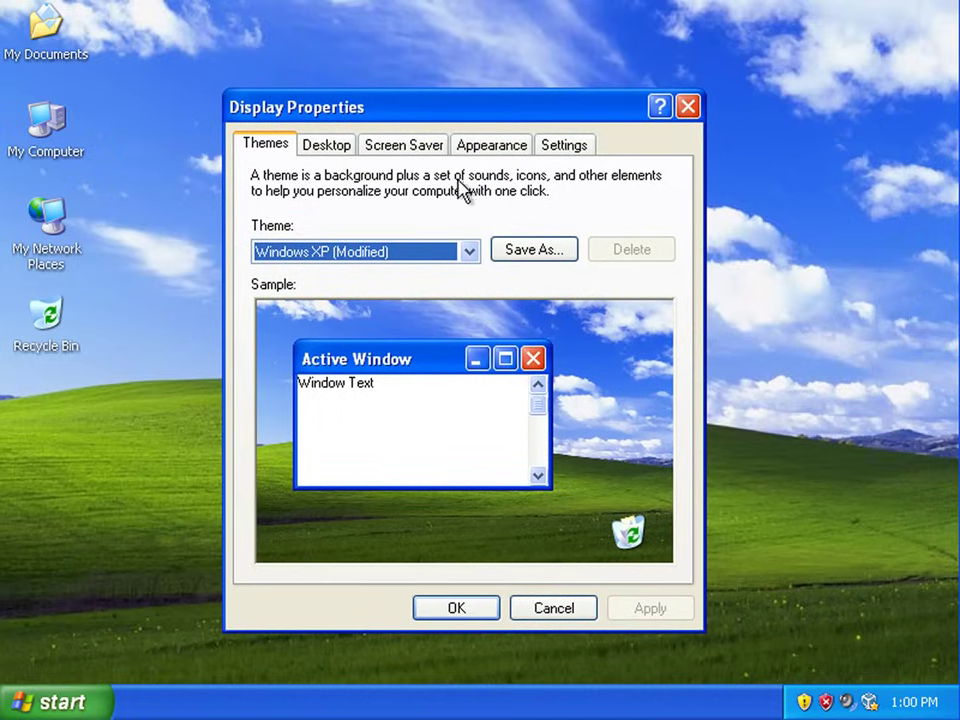
pyautogui.click(344, 155)
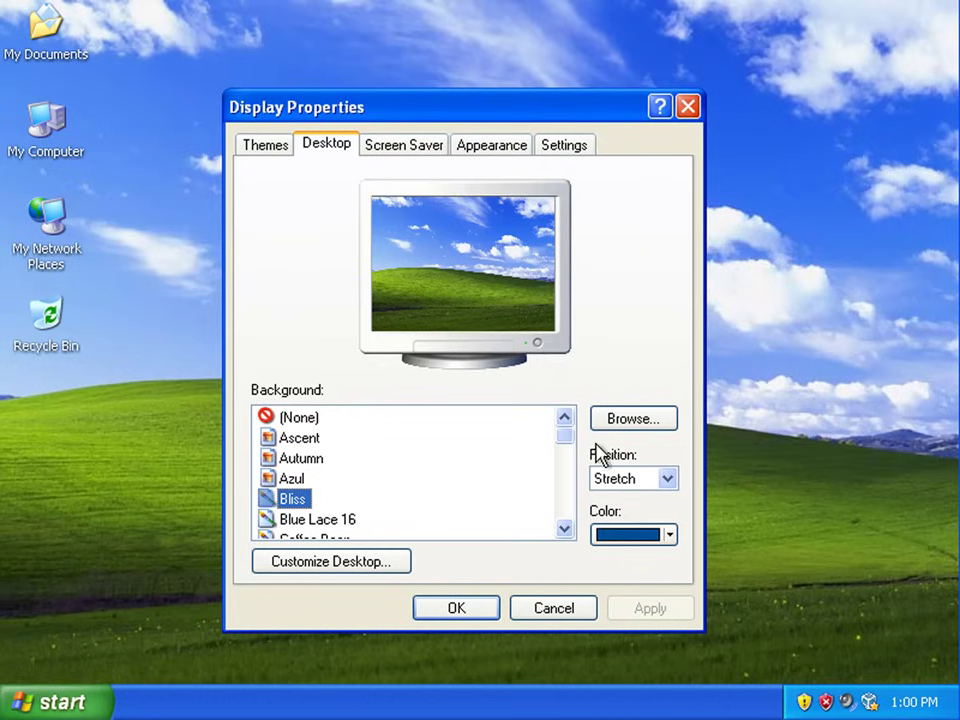
# Step: Preview the Azul, Autumn, Ascent, Bliss and Blue Lace 16 wallpapers
pyautogui.moveTo(566, 443)
pyautogui.mouseDown()
pyautogui.moveTo(568, 524)
pyautogui.moveTo(568, 431)
pyautogui.mouseUp()
pyautogui.click(292, 478)
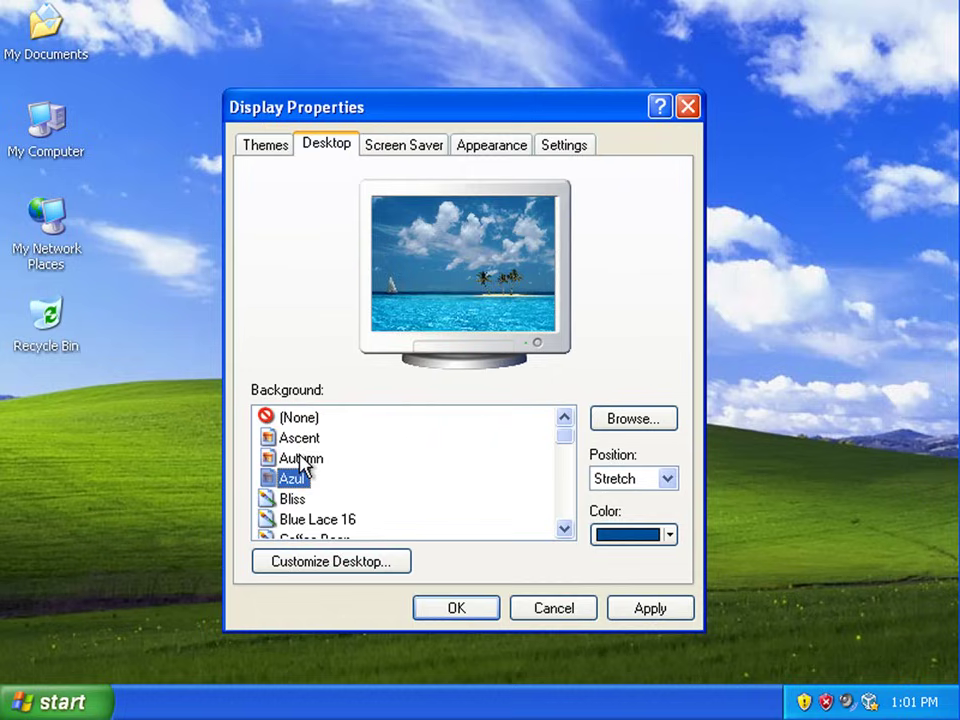
pyautogui.click(302, 462)
pyautogui.click(304, 439)
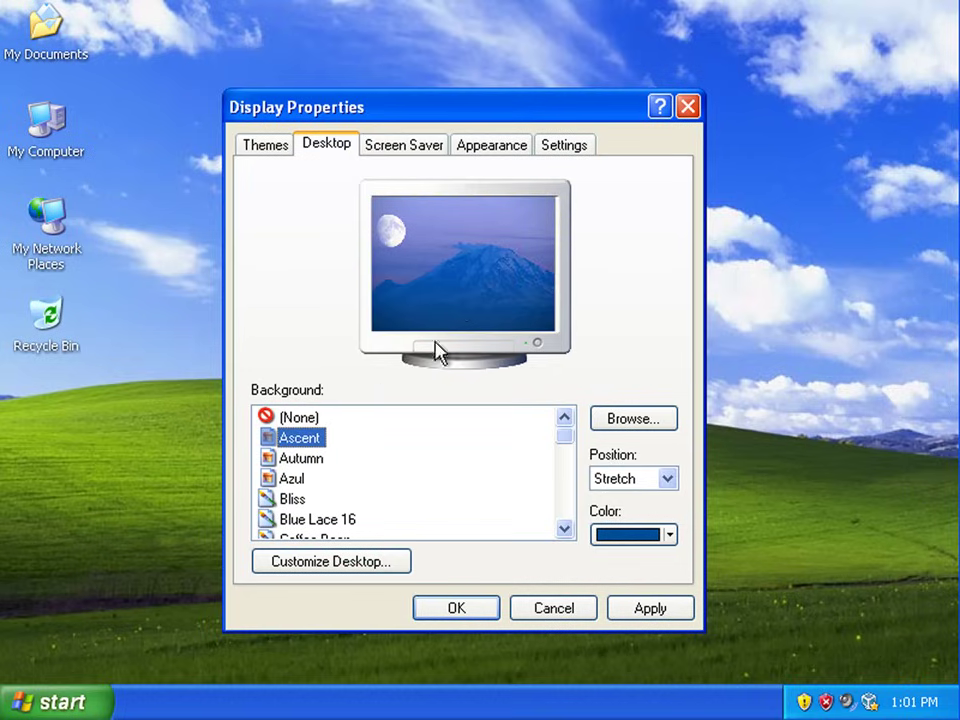
pyautogui.click(302, 462)
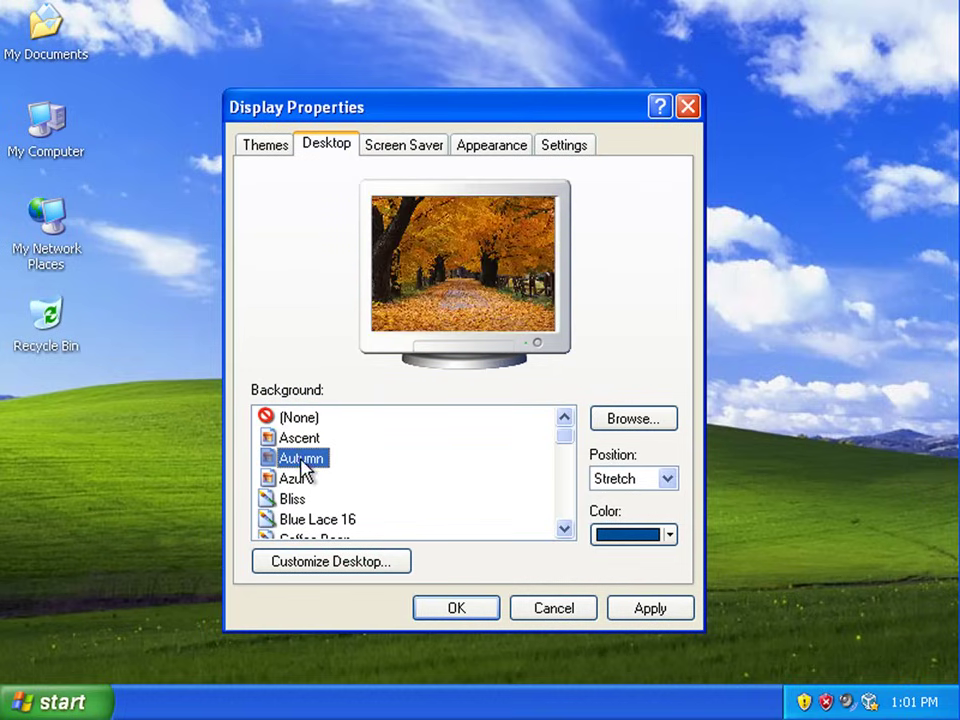
pyautogui.click(297, 484)
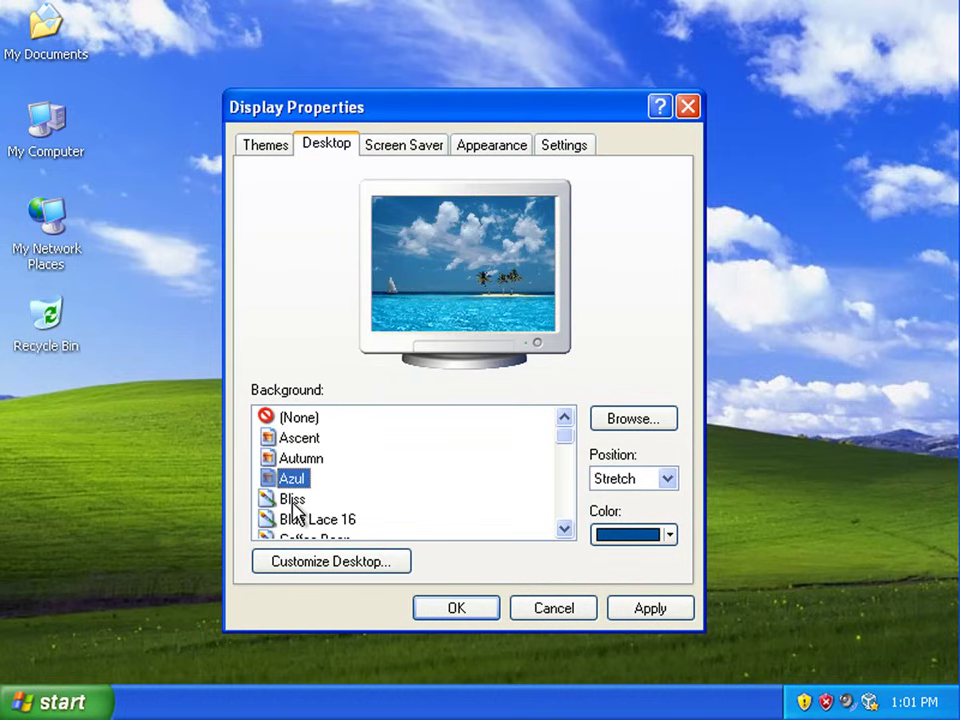
pyautogui.click(294, 501)
pyautogui.click(294, 519)
# Step: Preview Crystal, Bliss and Ascent, then select Autumn as the background
pyautogui.scroll(-1, 330, 514)
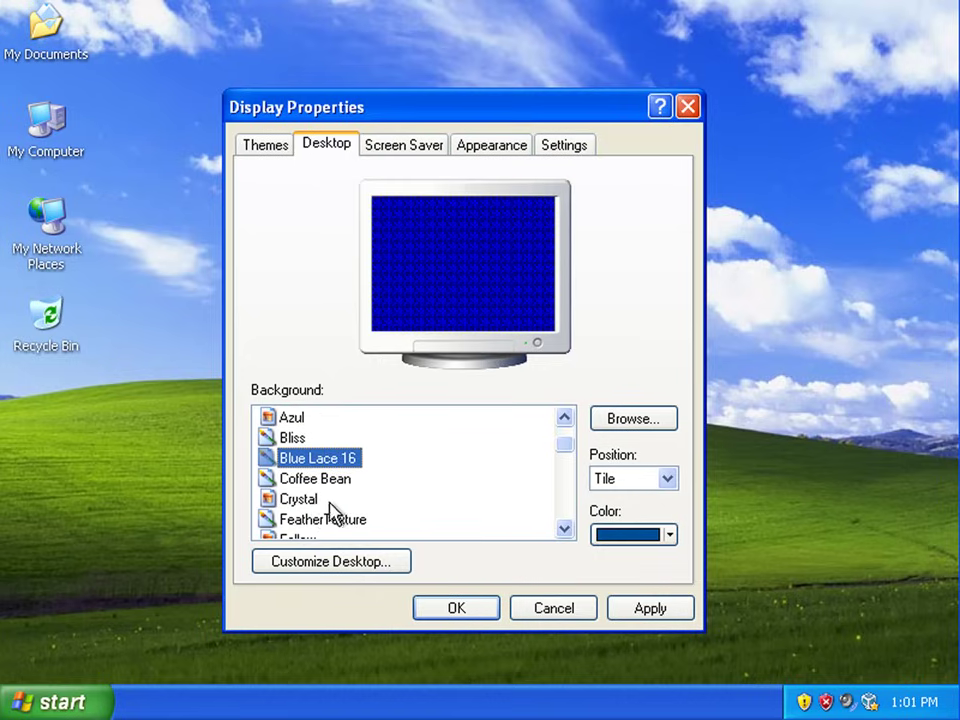
pyautogui.click(302, 497)
pyautogui.click(295, 437)
pyautogui.scroll(1, 296, 444)
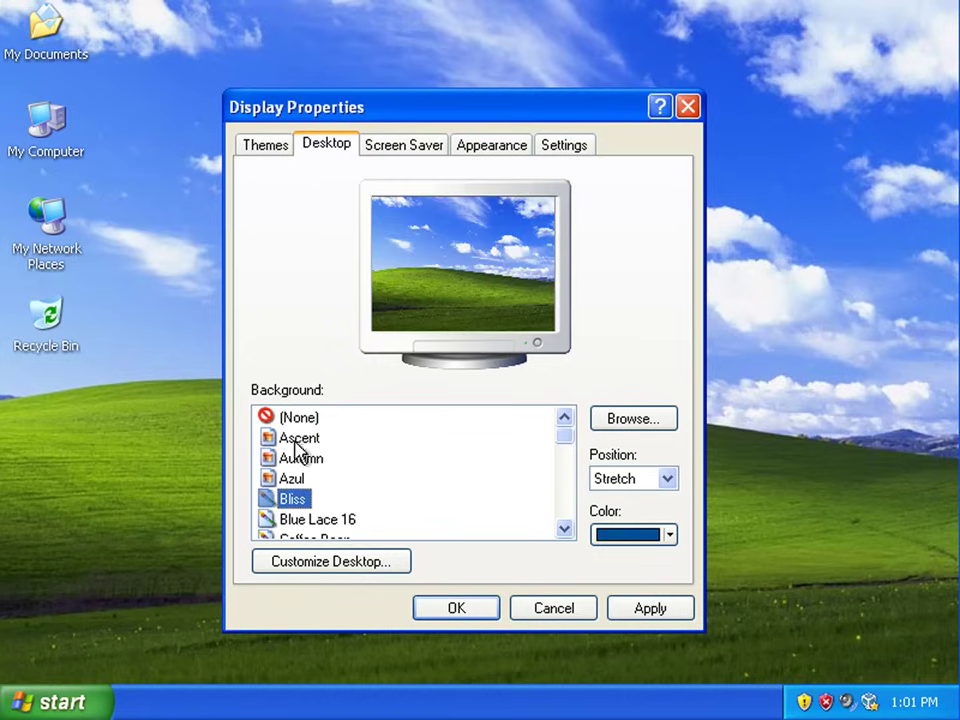
pyautogui.click(298, 442)
pyautogui.click(300, 460)
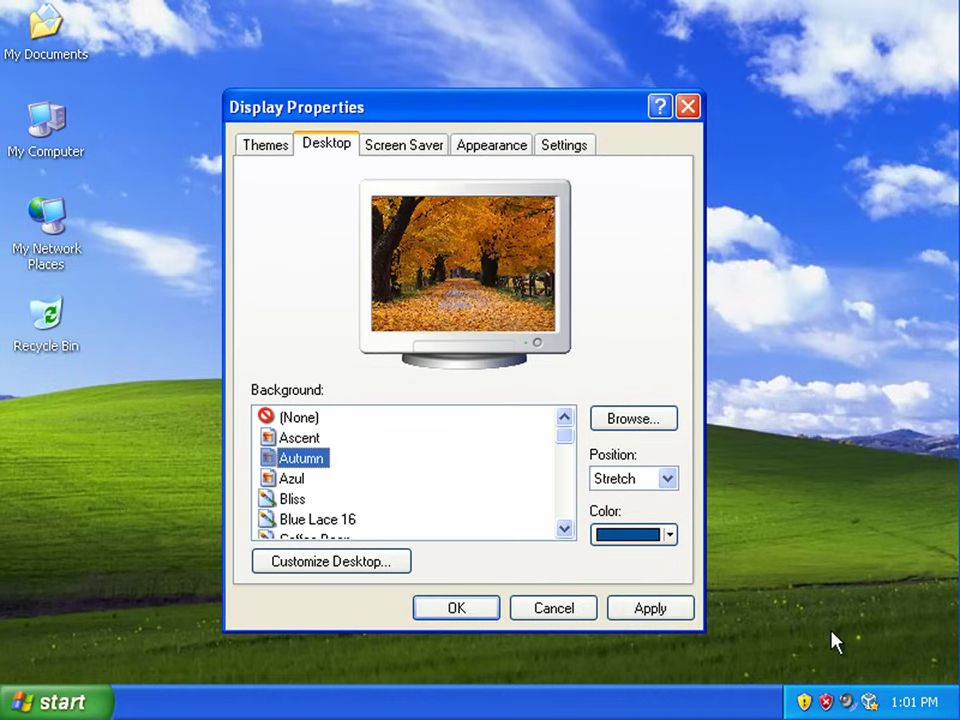
pyautogui.click(685, 612)
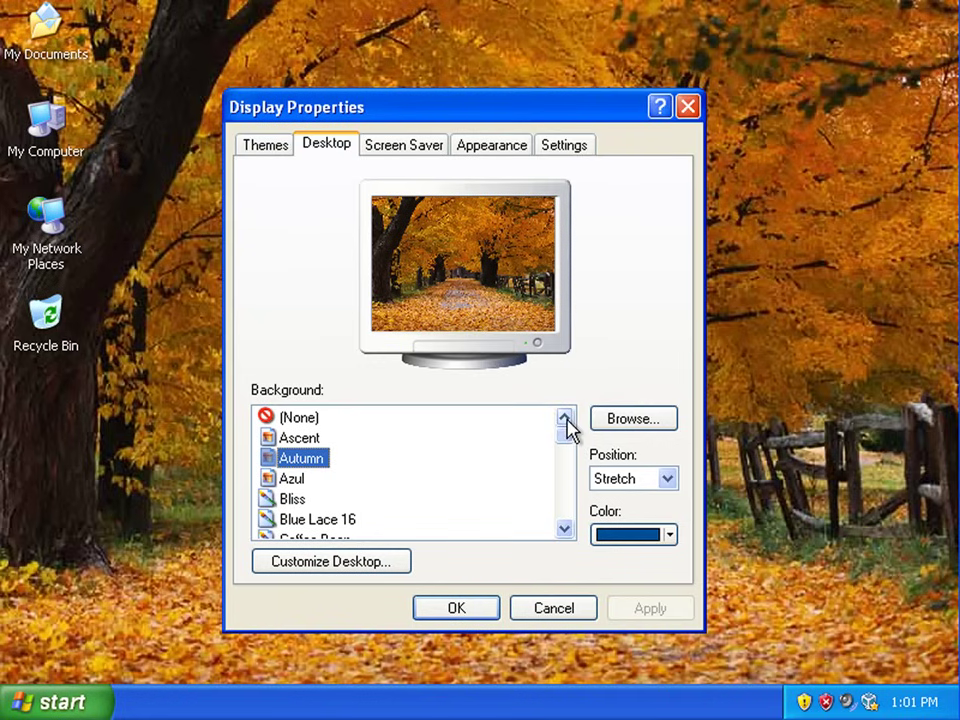
pyautogui.click(650, 425)
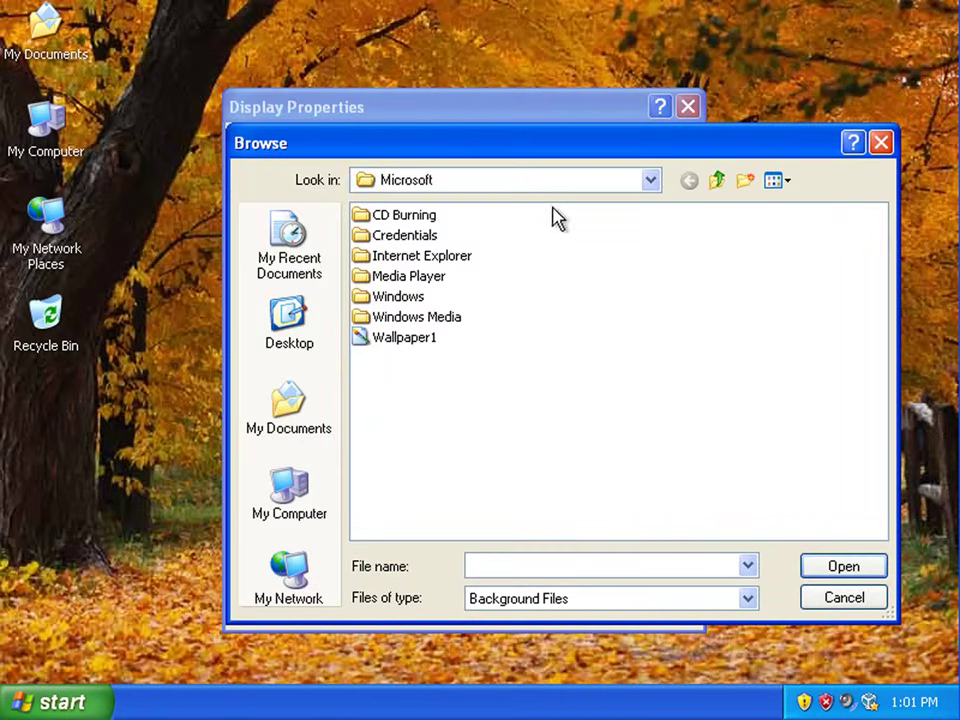
pyautogui.moveTo(529, 156); pyautogui.dragTo(443, 134)
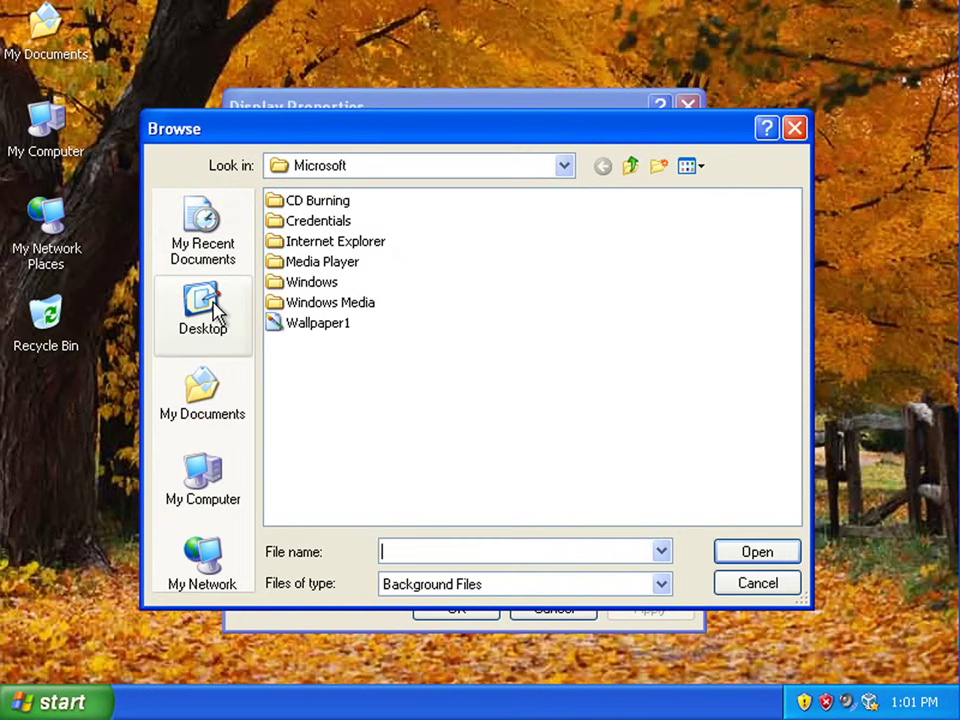
pyautogui.click(214, 393)
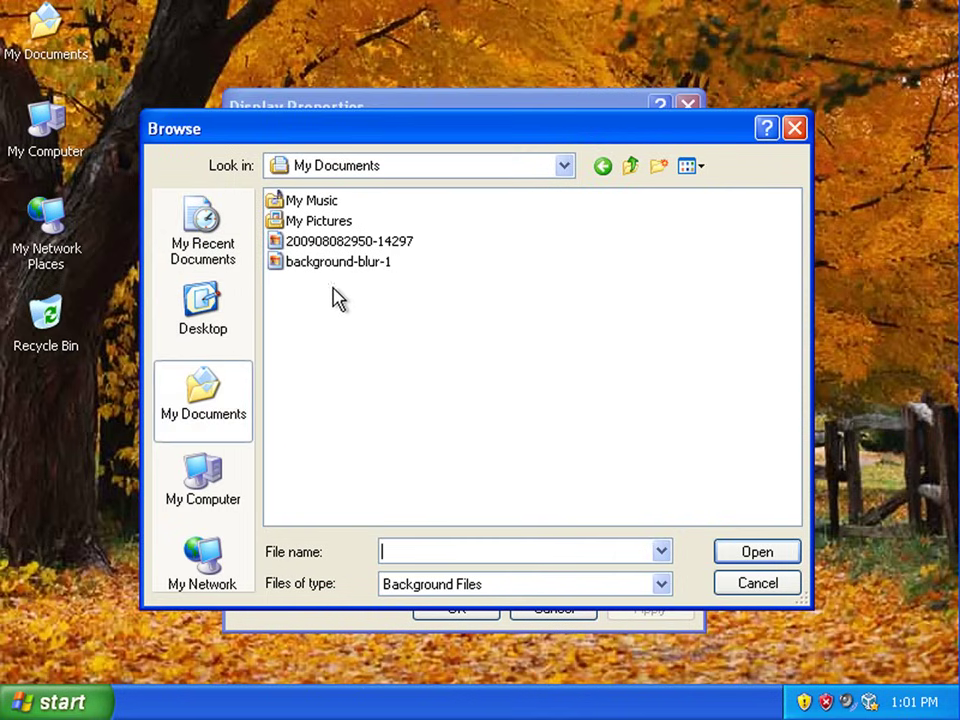
pyautogui.click(328, 246)
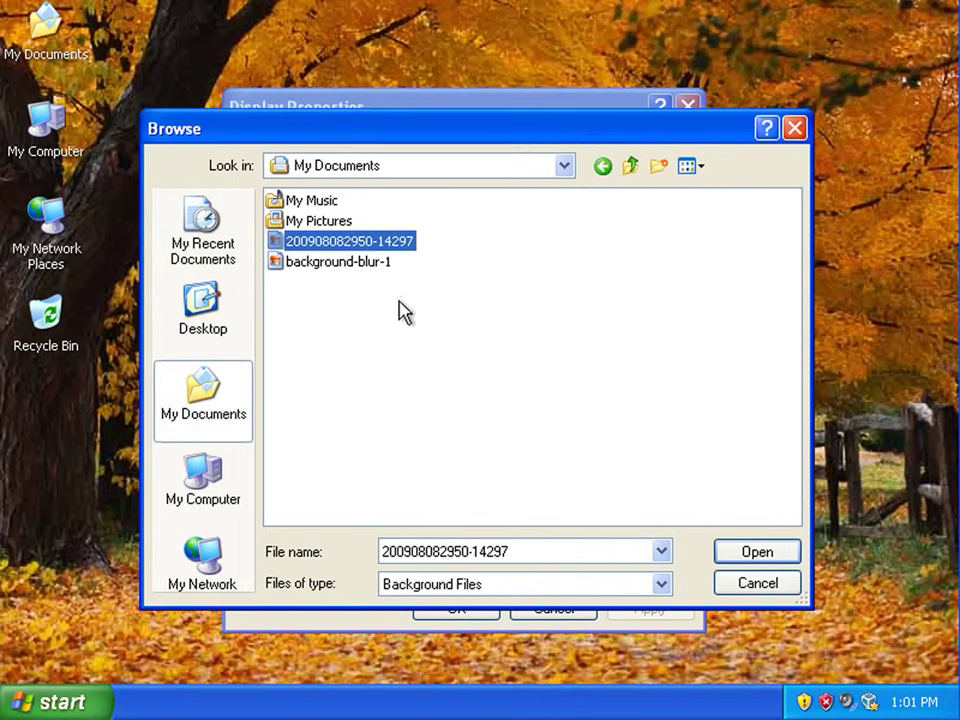
pyautogui.click(767, 558)
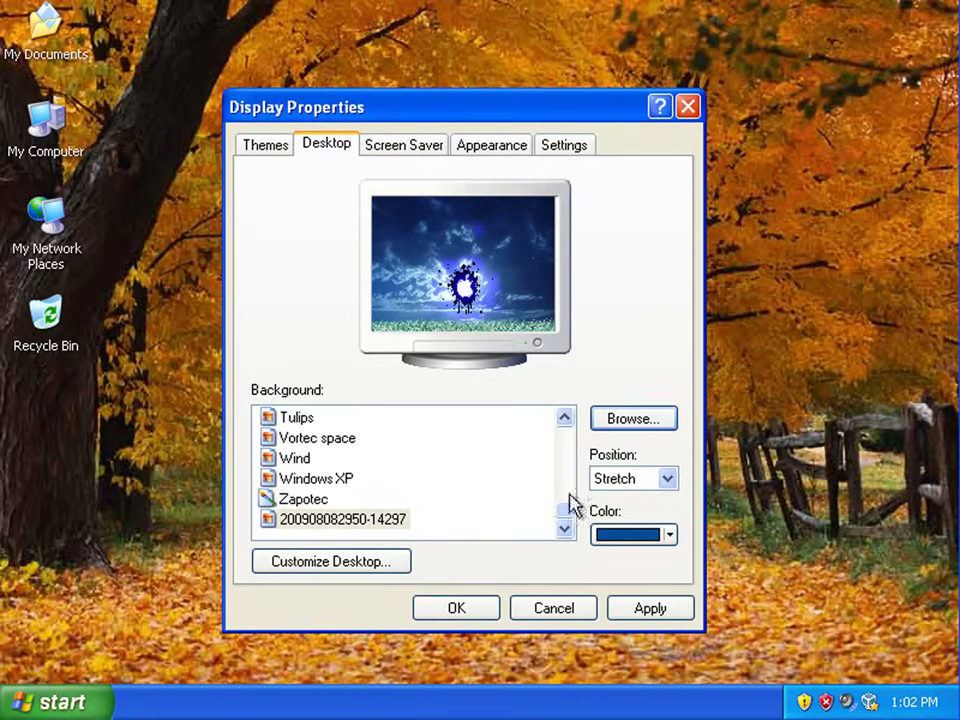
pyautogui.click(640, 610)
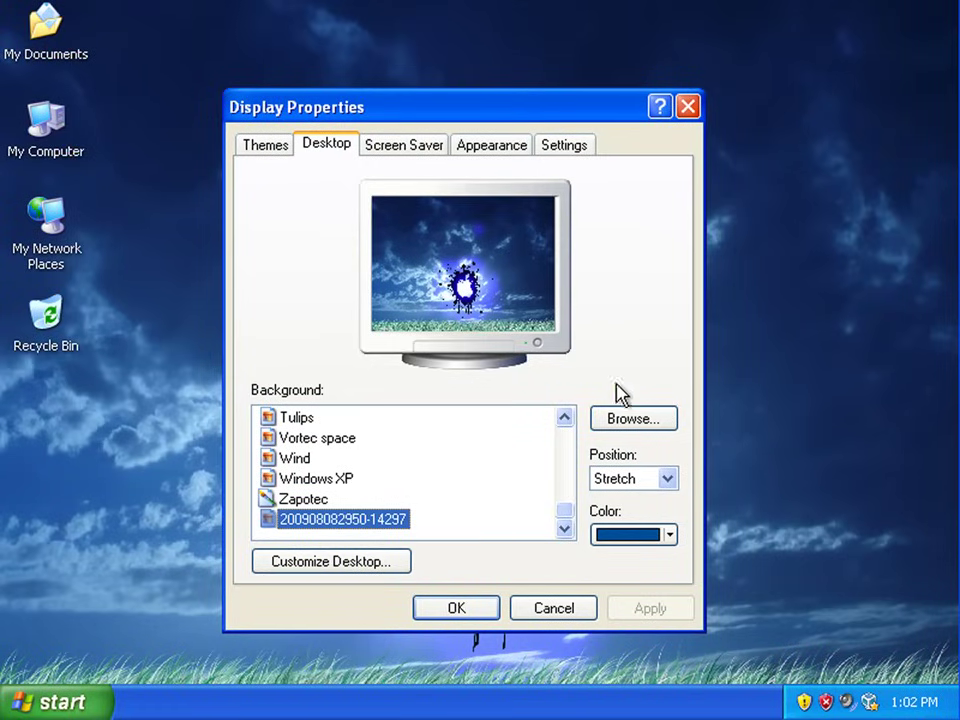
pyautogui.click(667, 480)
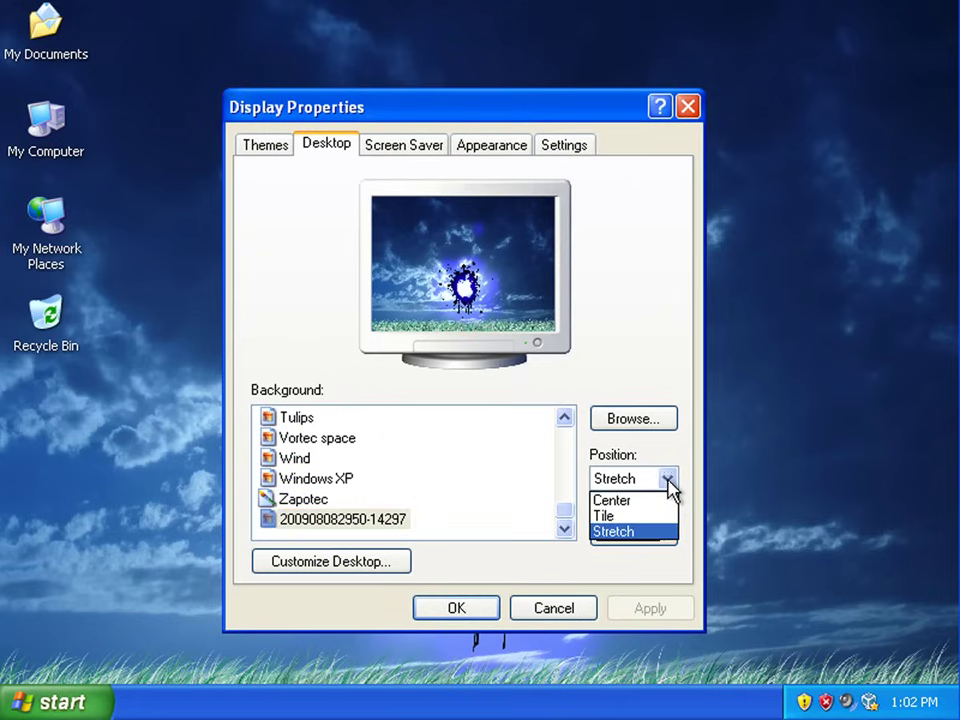
pyautogui.click(655, 530)
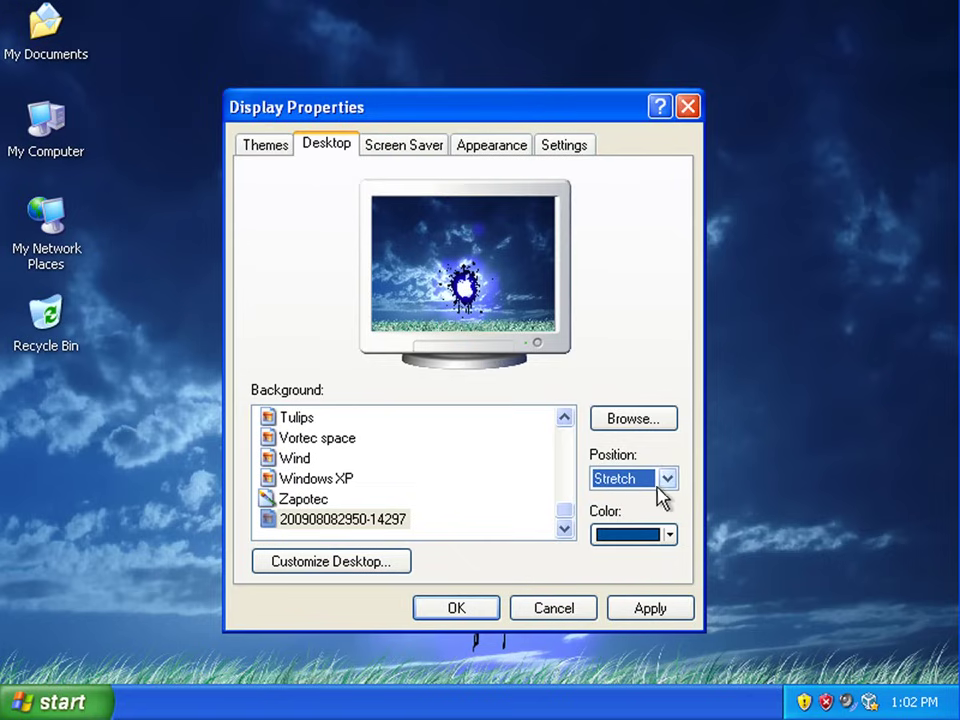
pyautogui.click(668, 482)
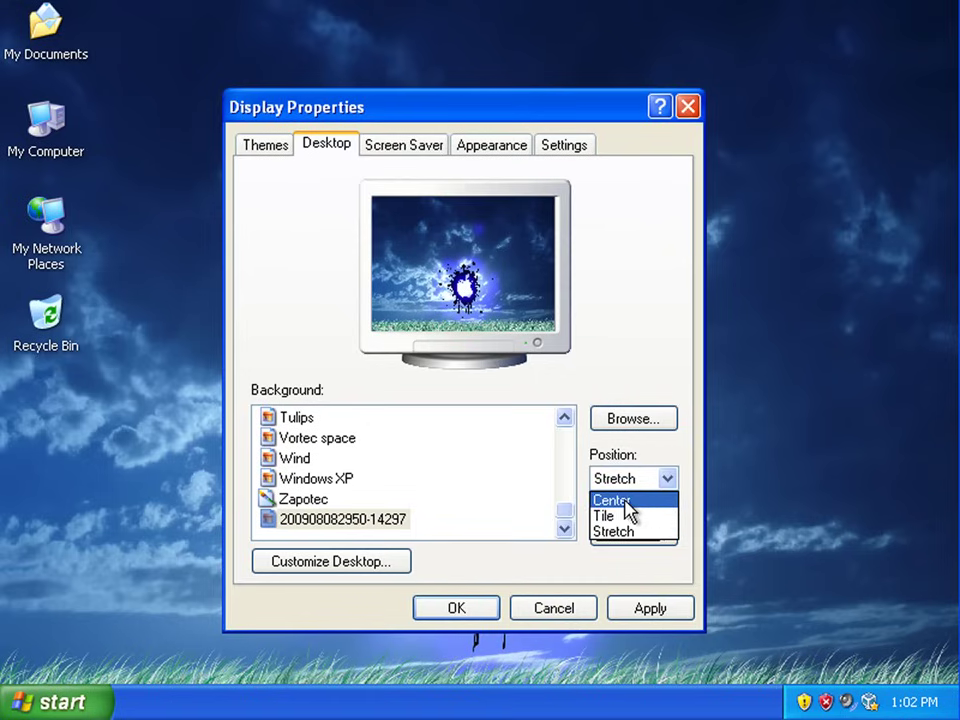
pyautogui.click(651, 500)
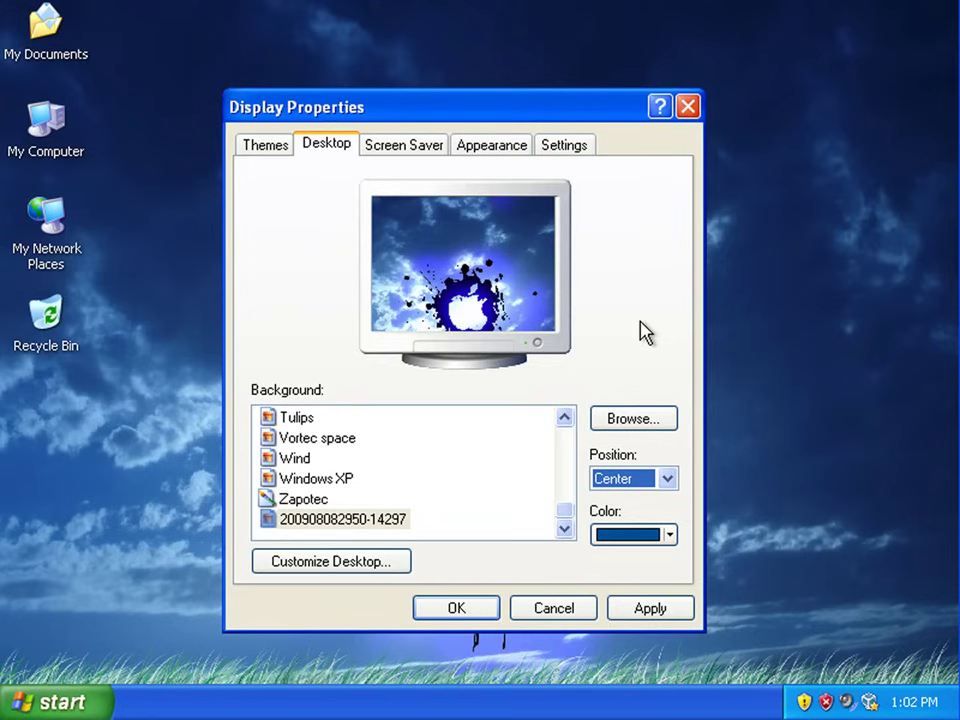
pyautogui.click(648, 482)
pyautogui.click(645, 535)
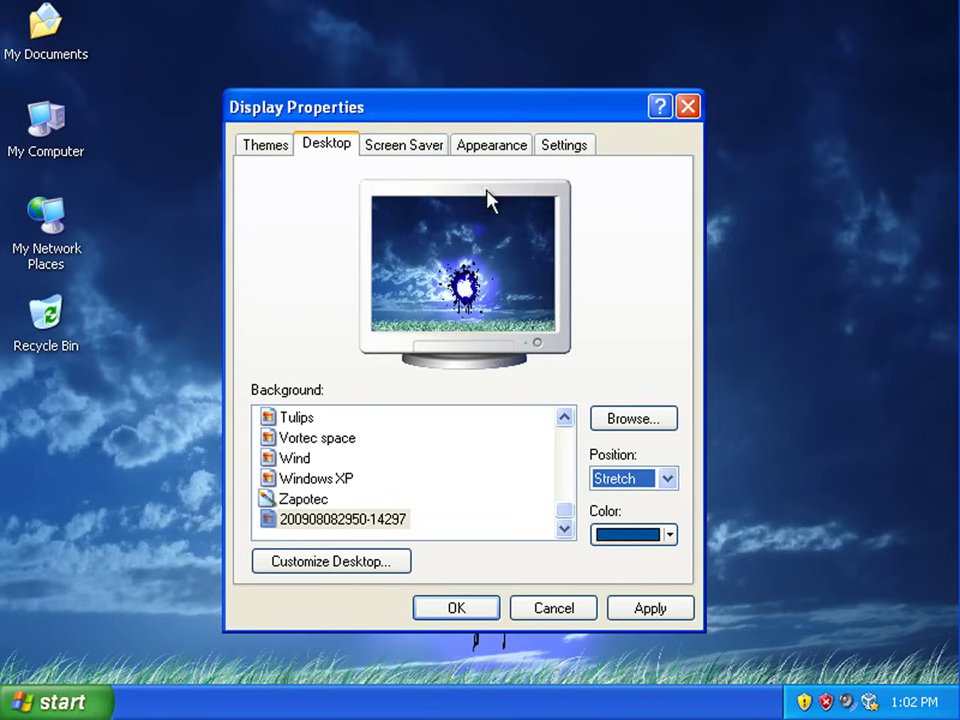
pyautogui.click(655, 480)
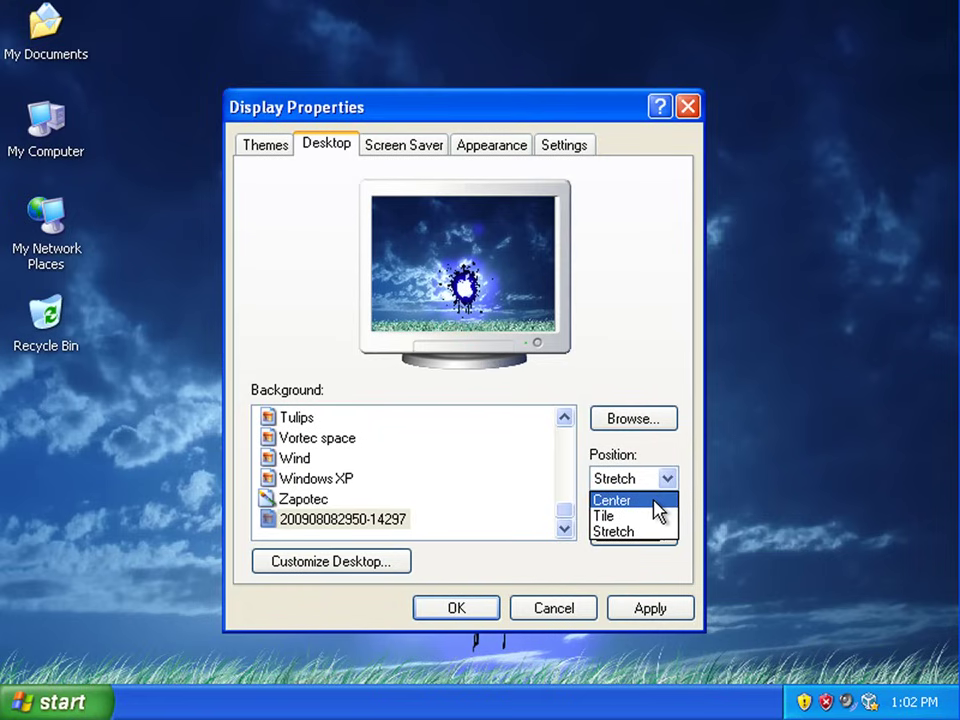
pyautogui.click(655, 502)
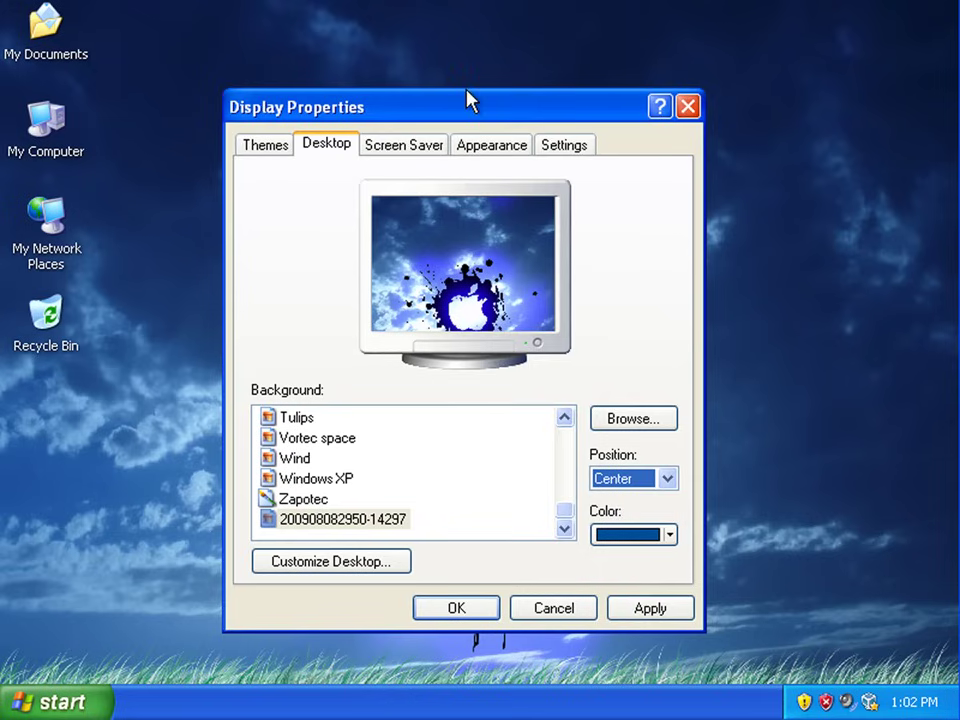
# Step: Browse My Documents and pick background-blur-1 as the background image
pyautogui.click(634, 420)
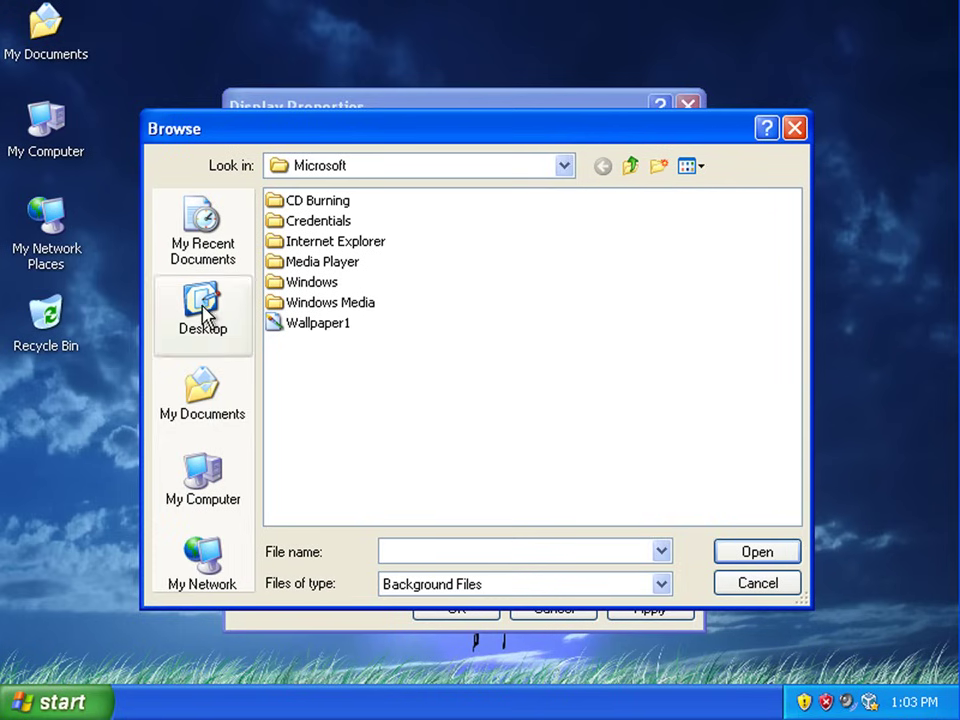
pyautogui.click(224, 422)
pyautogui.doubleClick(330, 263)
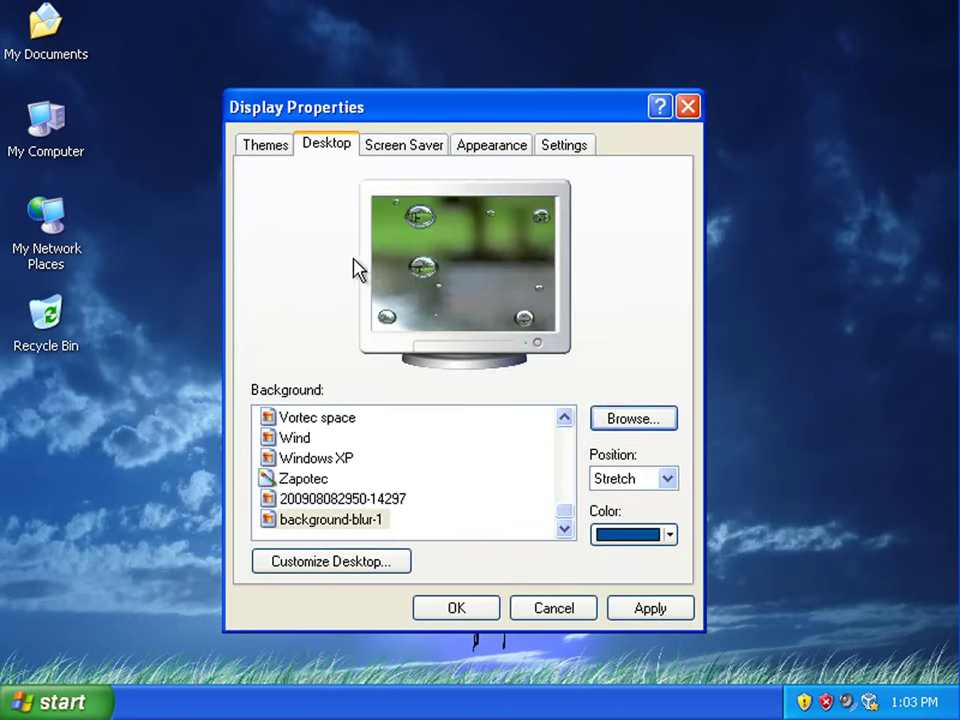
# Step: Set the background-blur-1 picture position to Center
pyautogui.click(636, 480)
pyautogui.click(634, 528)
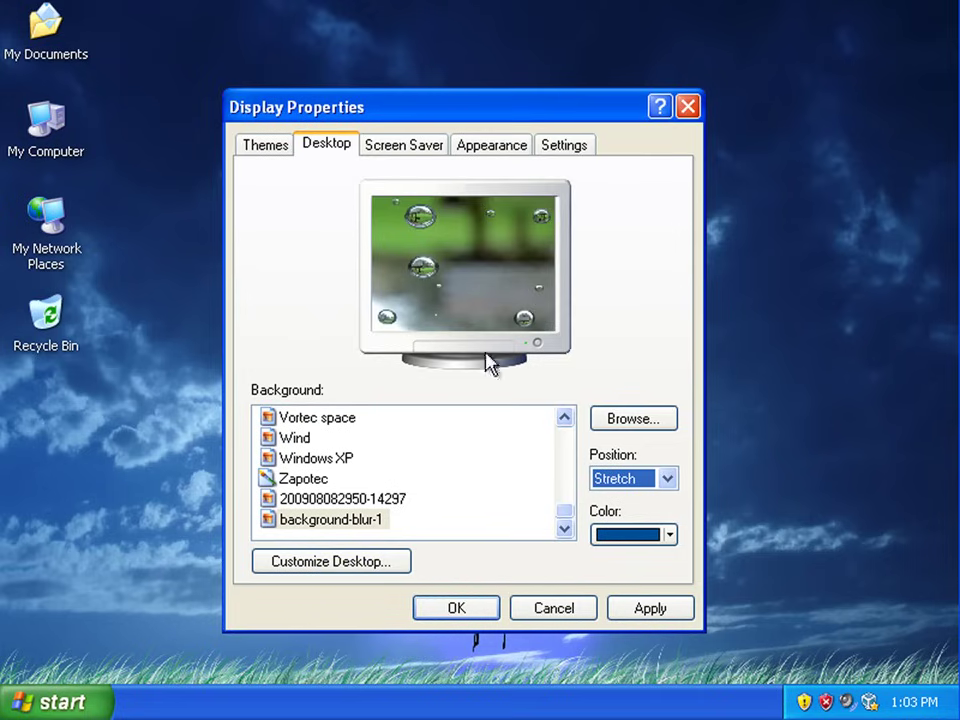
pyautogui.click(636, 482)
pyautogui.click(637, 500)
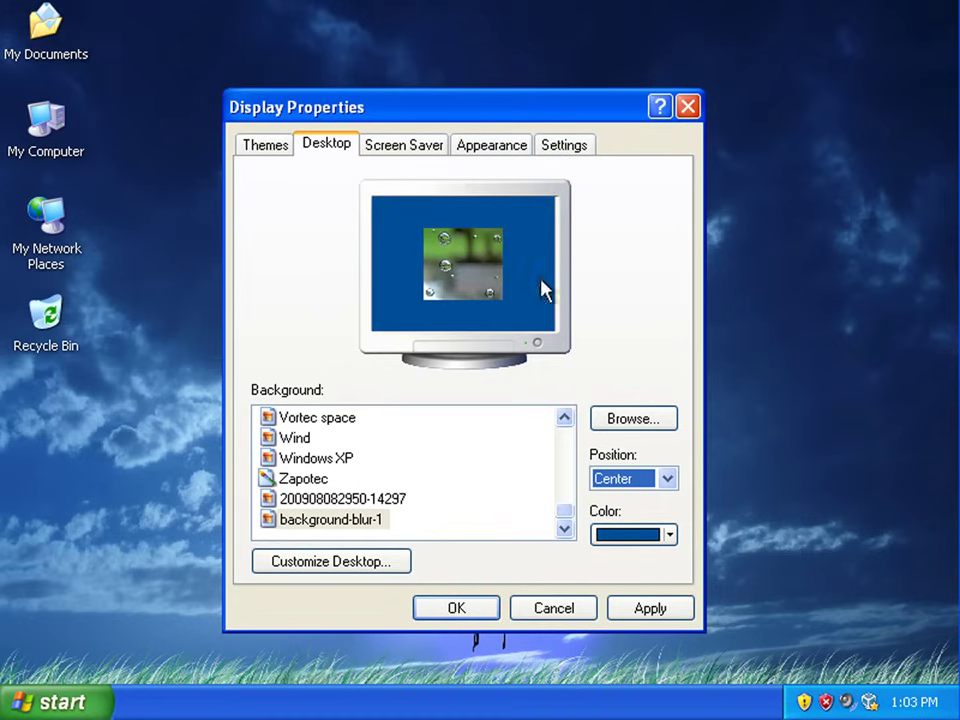
# Step: Apply a yellow backdrop colour behind the centred picture
pyautogui.click(668, 536)
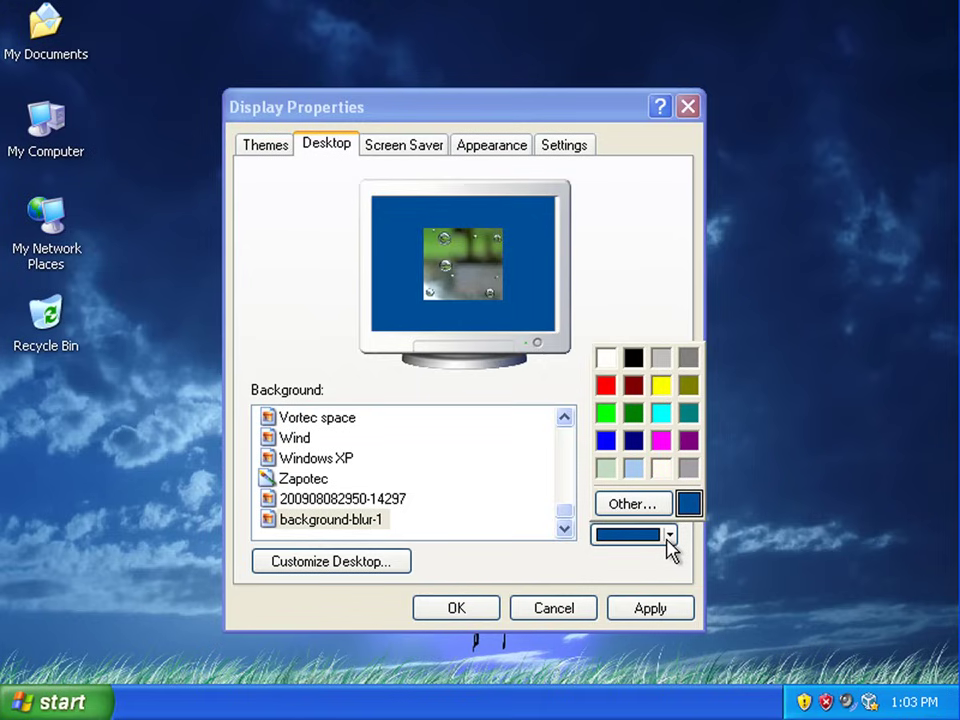
pyautogui.click(662, 387)
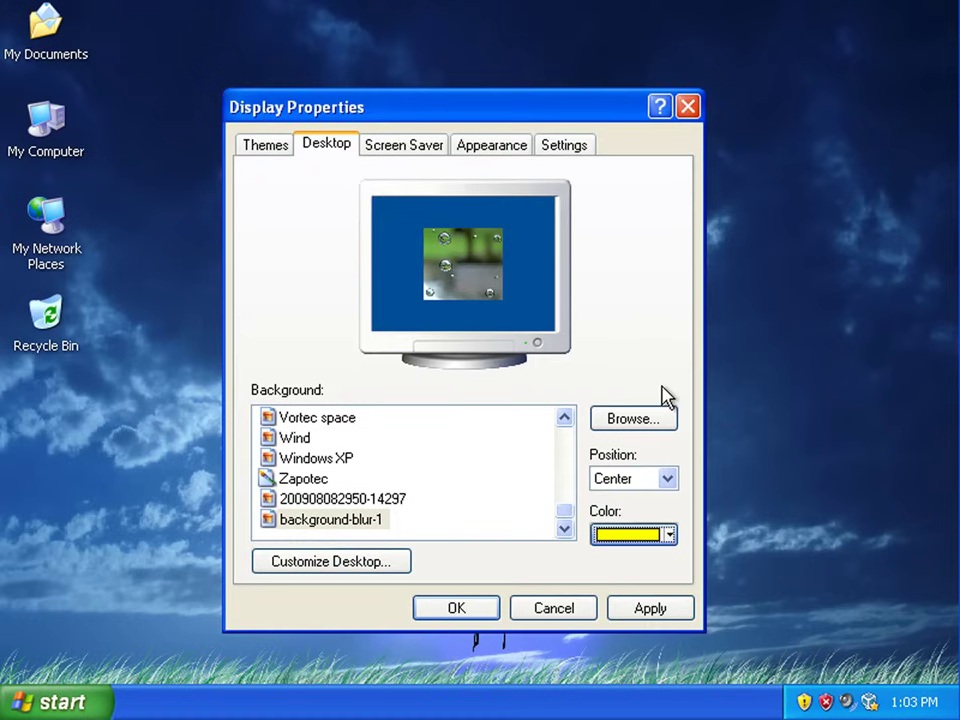
pyautogui.click(655, 610)
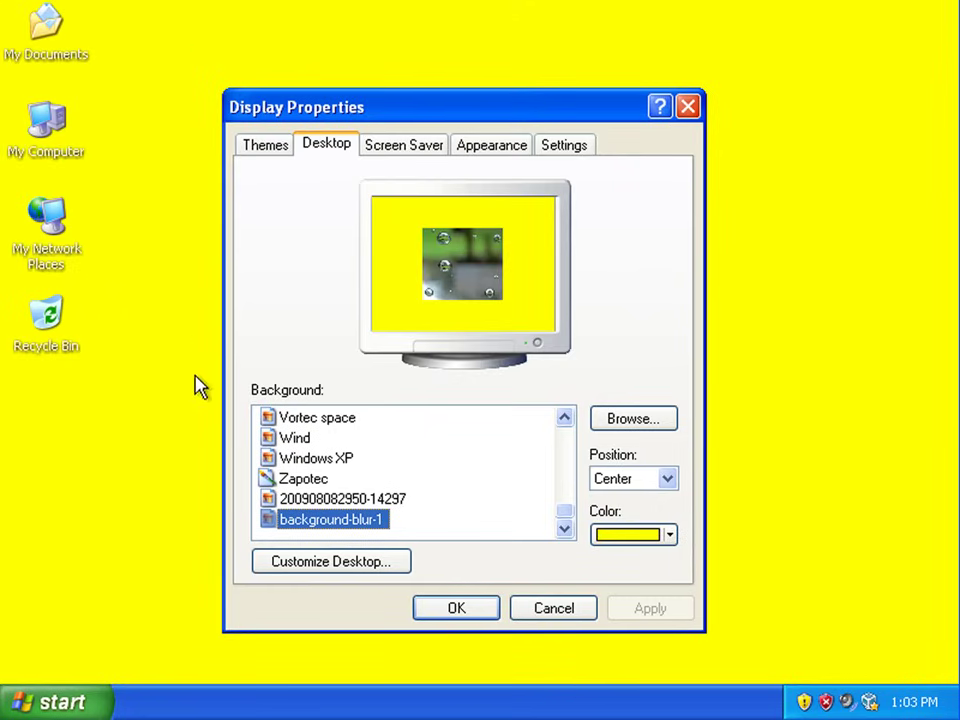
# Step: Change the backdrop to the saved custom blue (0, 78, 152) and apply it
pyautogui.click(665, 536)
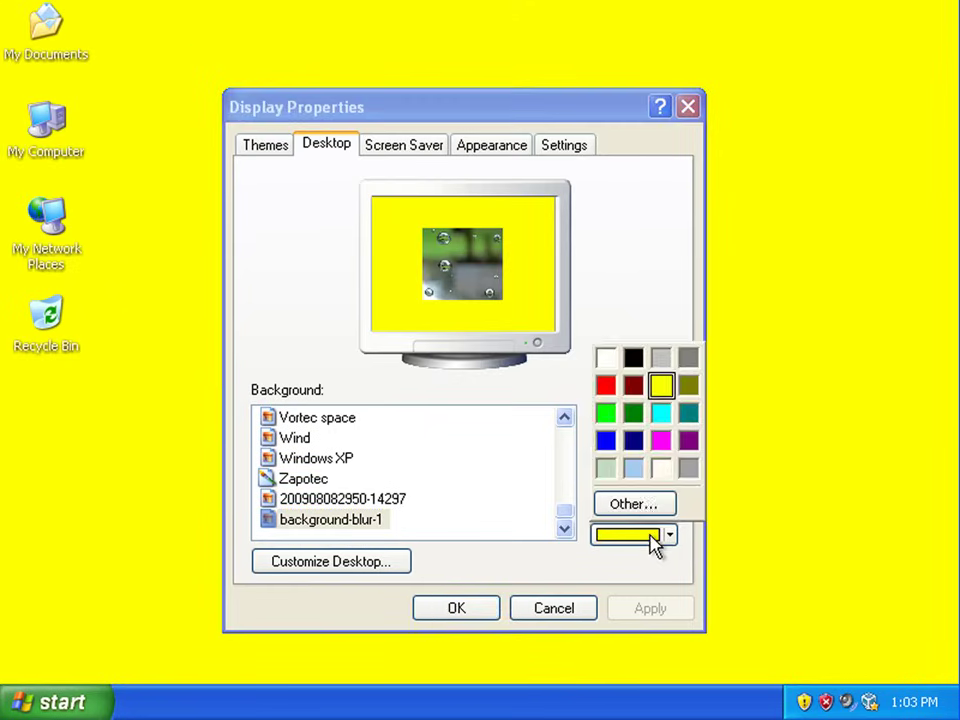
pyautogui.click(648, 505)
pyautogui.click(252, 396)
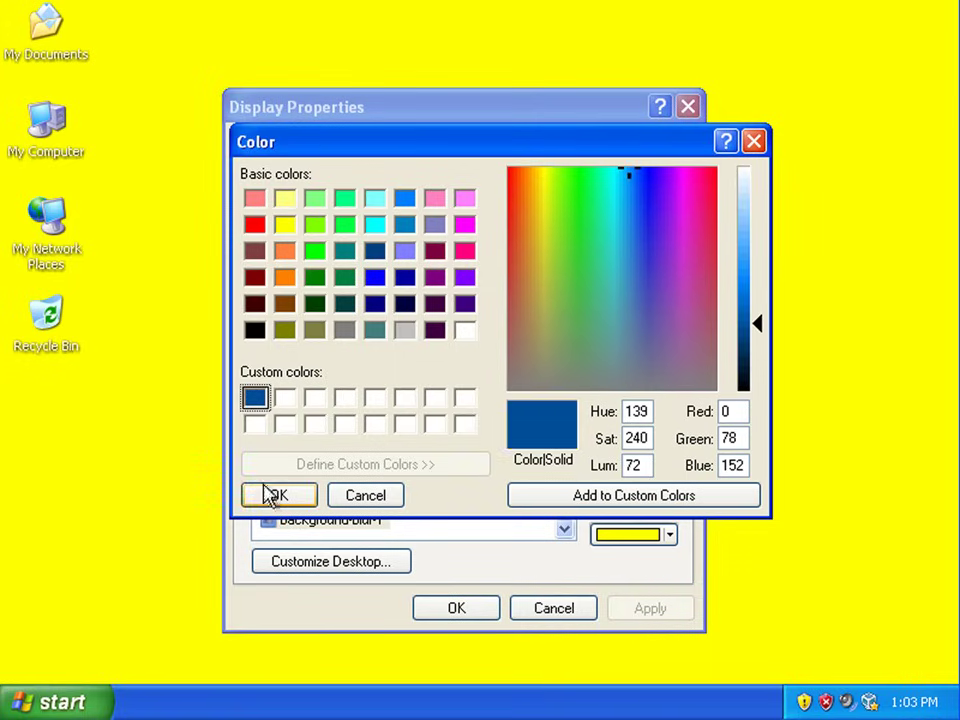
pyautogui.click(274, 493)
pyautogui.click(645, 608)
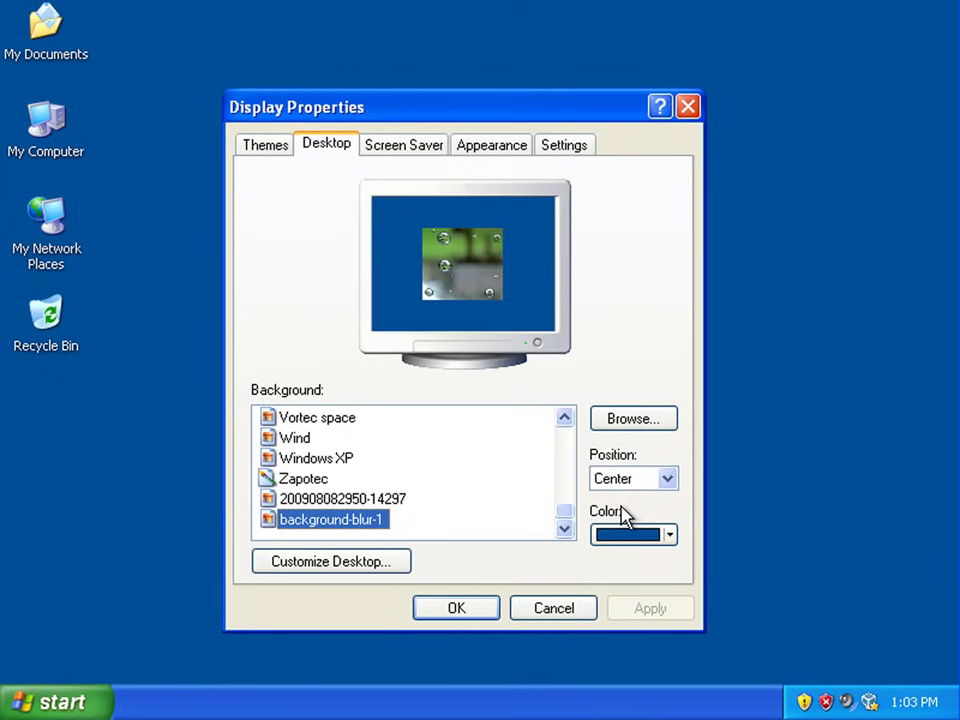
# Step: Set the background-blur-1 position to Tile, apply it, and view the desktop
pyautogui.click(669, 484)
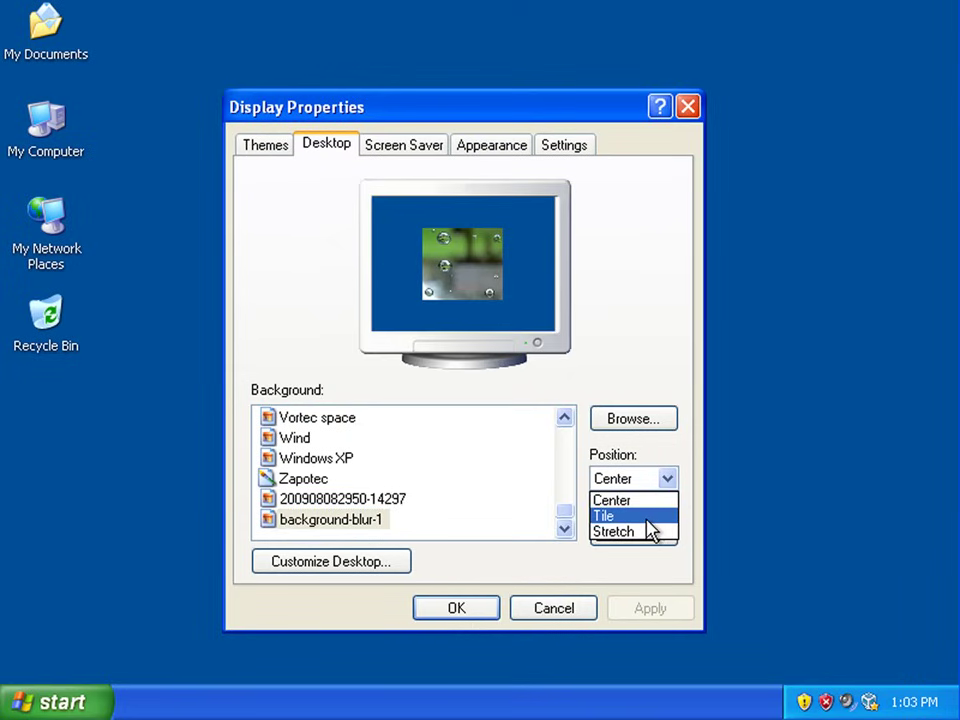
pyautogui.click(648, 518)
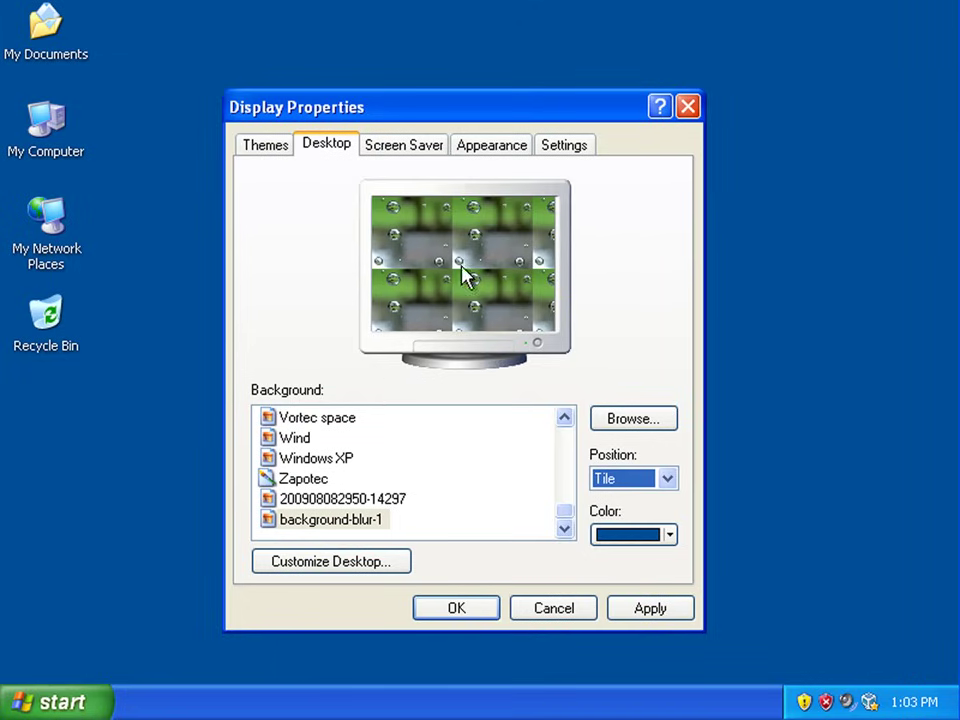
pyautogui.click(649, 606)
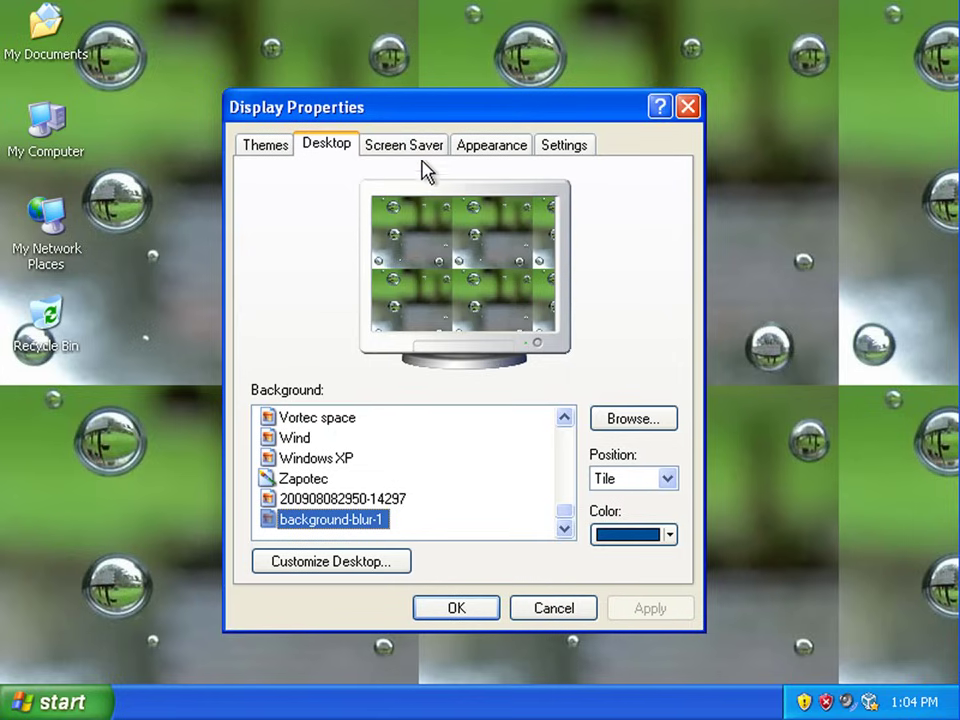
pyautogui.moveTo(437, 120); pyautogui.dragTo(475, 109)
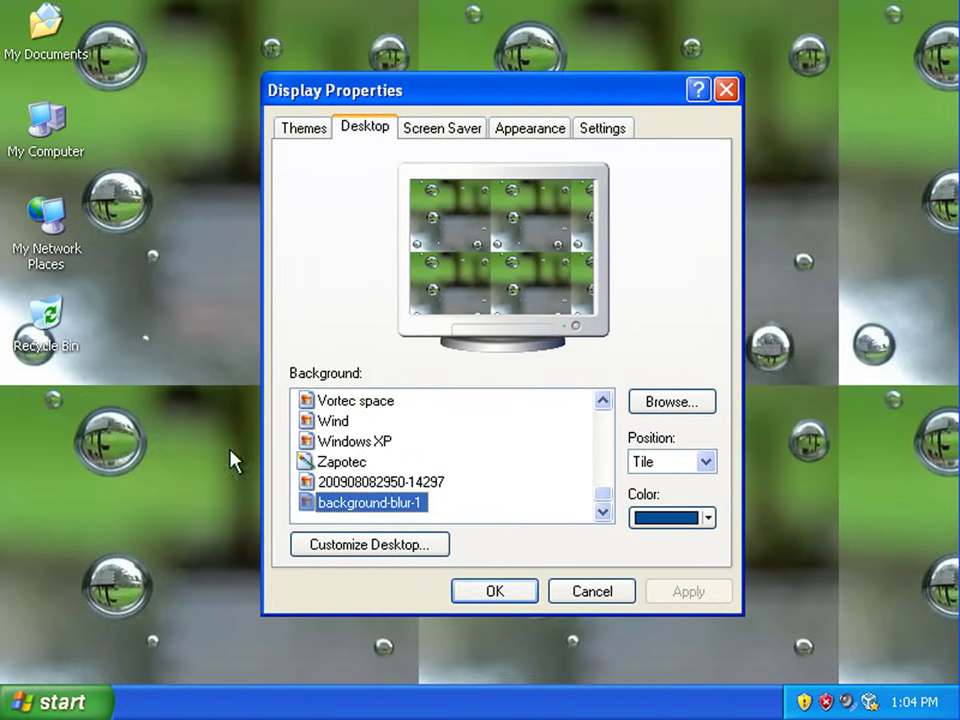
pyautogui.click(705, 461)
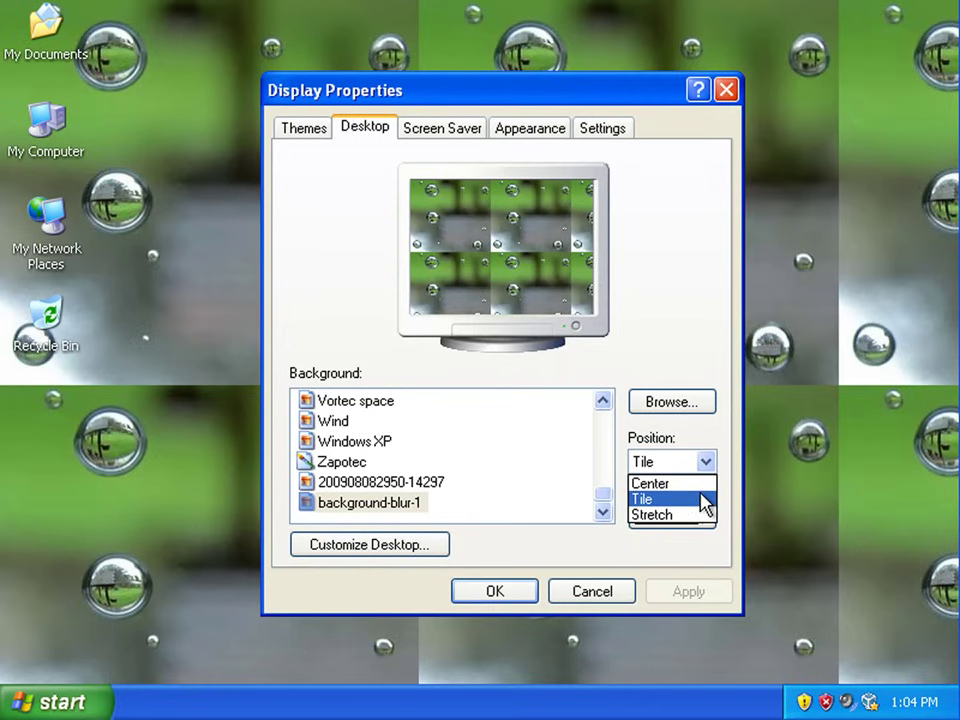
pyautogui.click(702, 506)
pyautogui.click(672, 401)
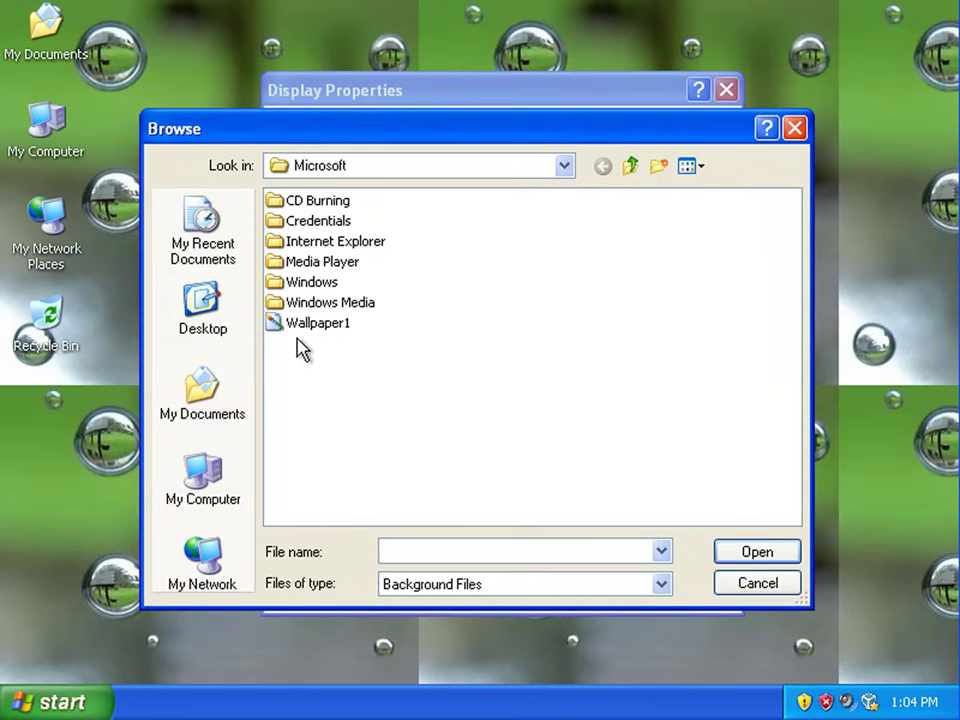
pyautogui.click(208, 385)
pyautogui.doubleClick(337, 248)
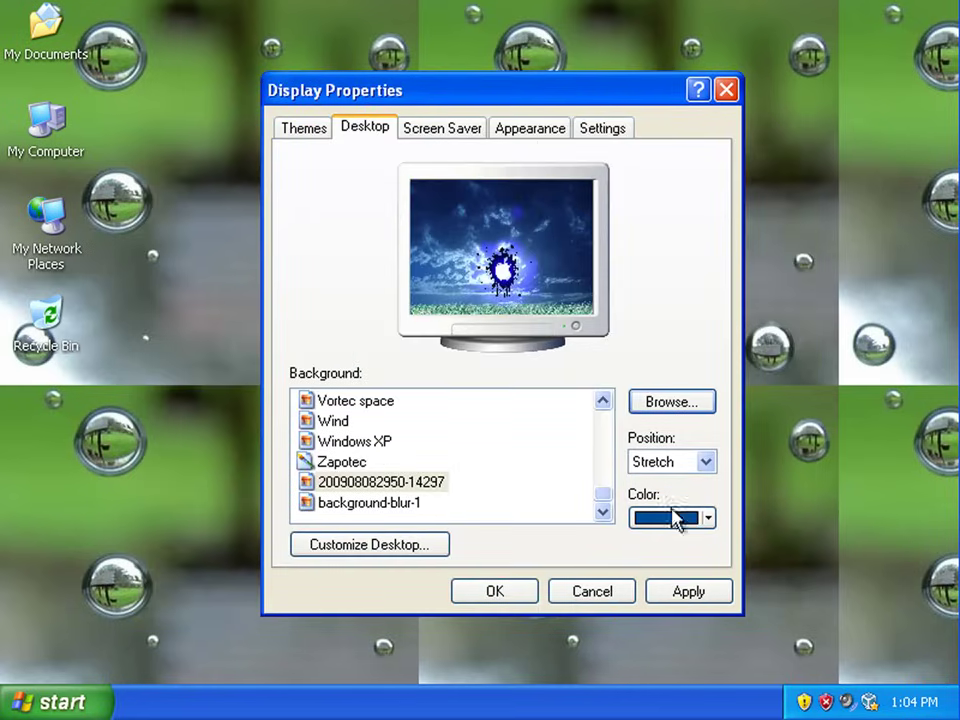
pyautogui.click(704, 461)
pyautogui.click(680, 501)
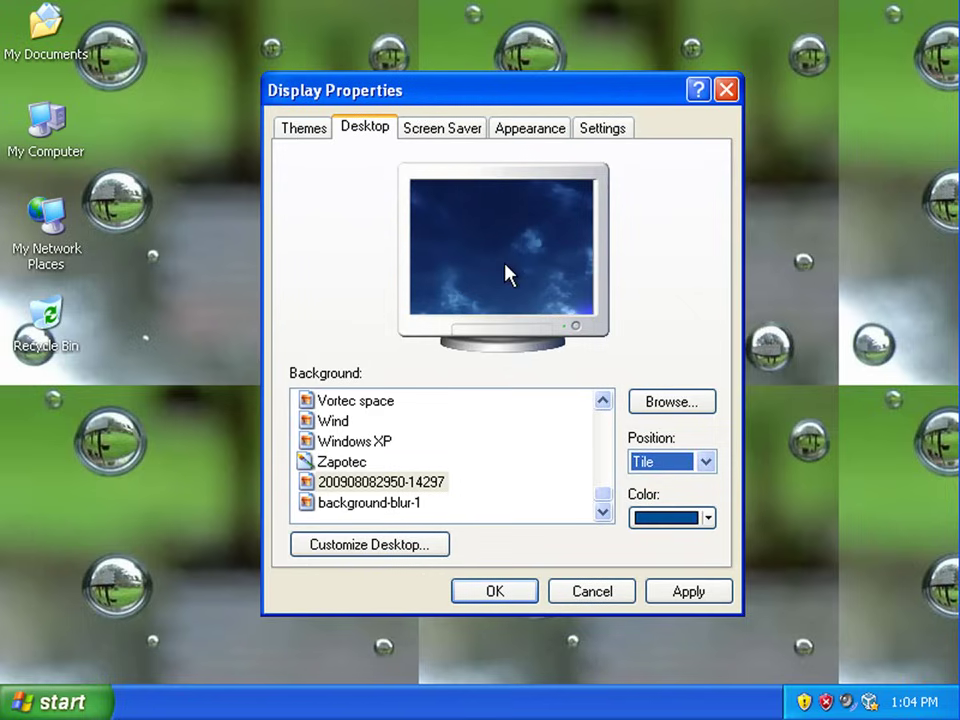
pyautogui.click(711, 594)
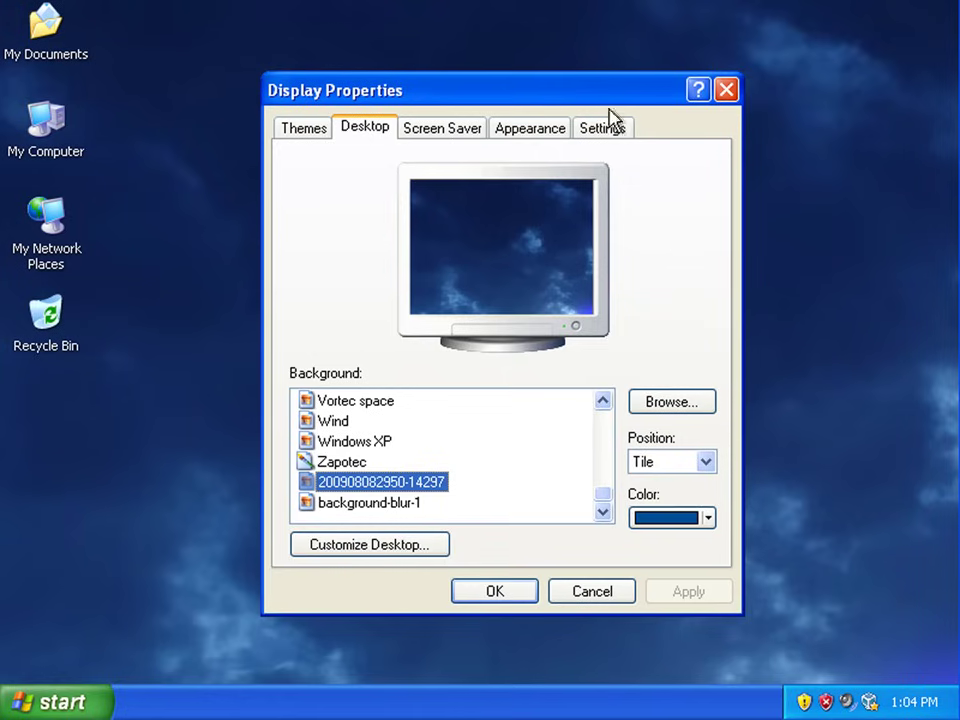
pyautogui.moveTo(555, 95)
pyautogui.mouseDown()
pyautogui.moveTo(274, 692)
pyautogui.moveTo(782, 604)
pyautogui.moveTo(626, 114)
pyautogui.moveTo(369, 255)
pyautogui.moveTo(557, 97)
pyautogui.moveTo(576, 114)
pyautogui.moveTo(552, 90)
pyautogui.mouseUp()
# Step: Switch the sky image position to Stretch and apply it
pyautogui.click(700, 452)
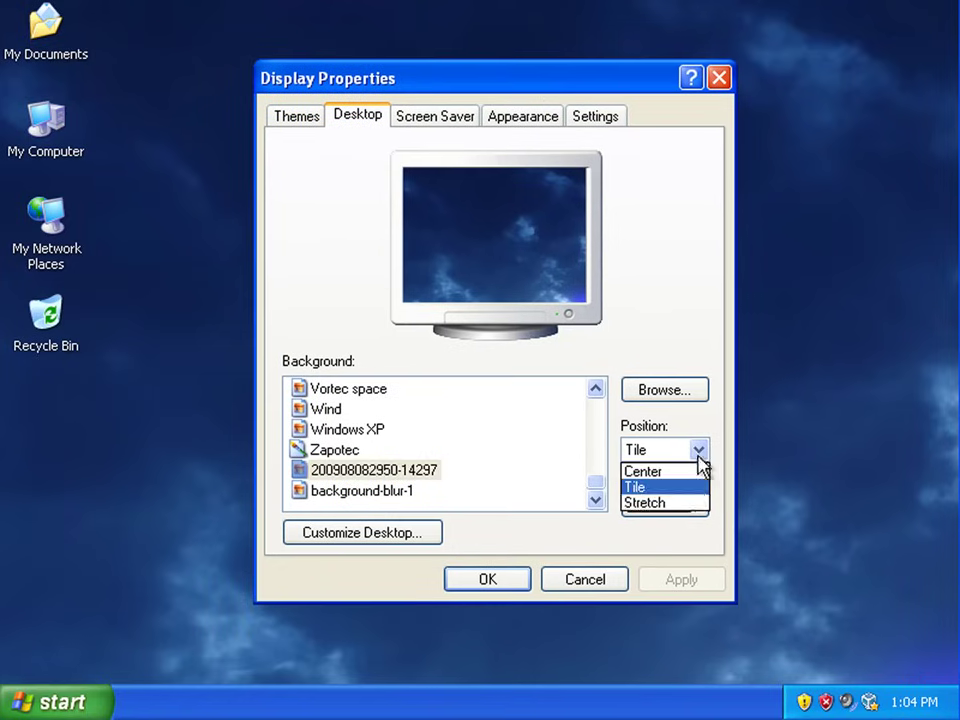
pyautogui.click(690, 503)
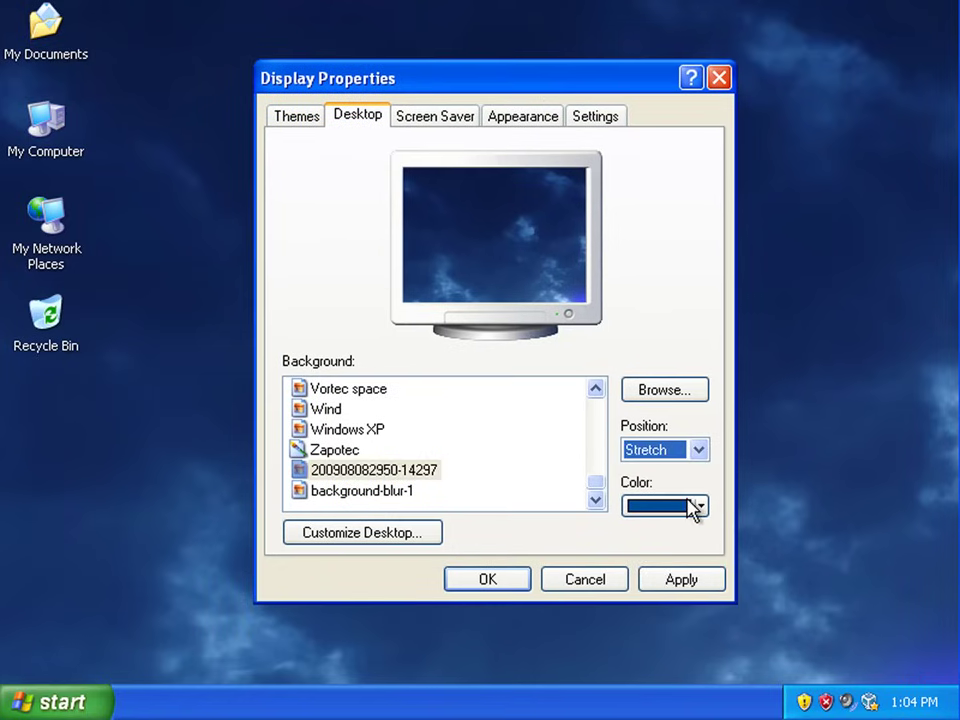
pyautogui.click(690, 585)
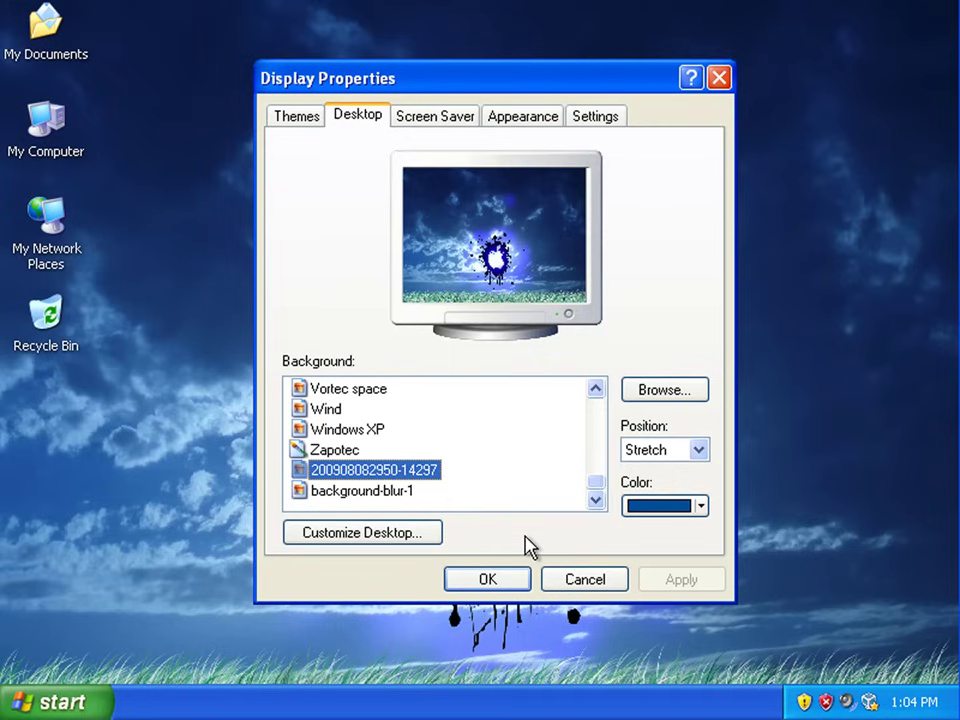